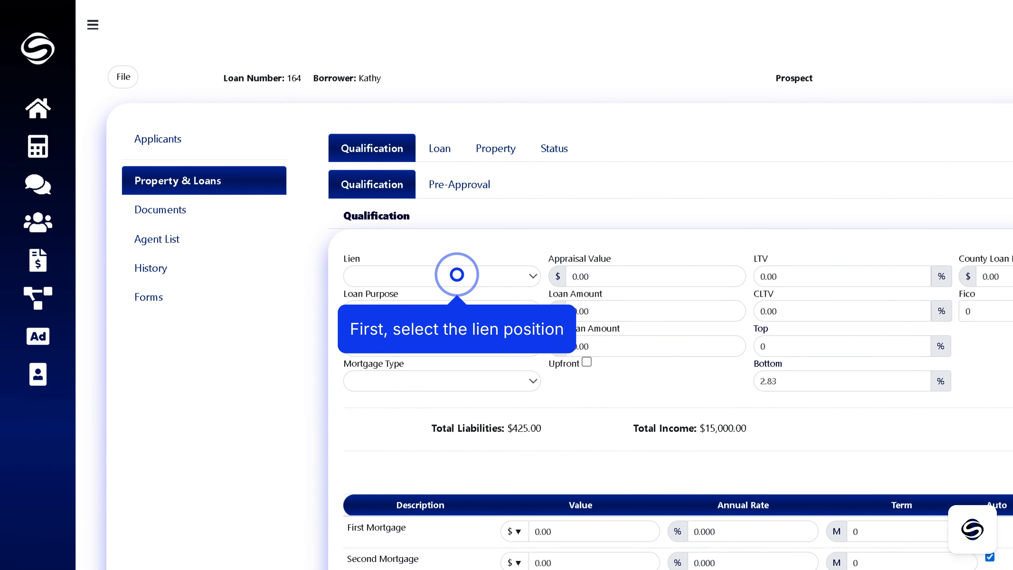
Set the qualification's lien to First Lien, loan purpose to Purchase, property to Primary and mortgage type to Conventional
click(457, 275)
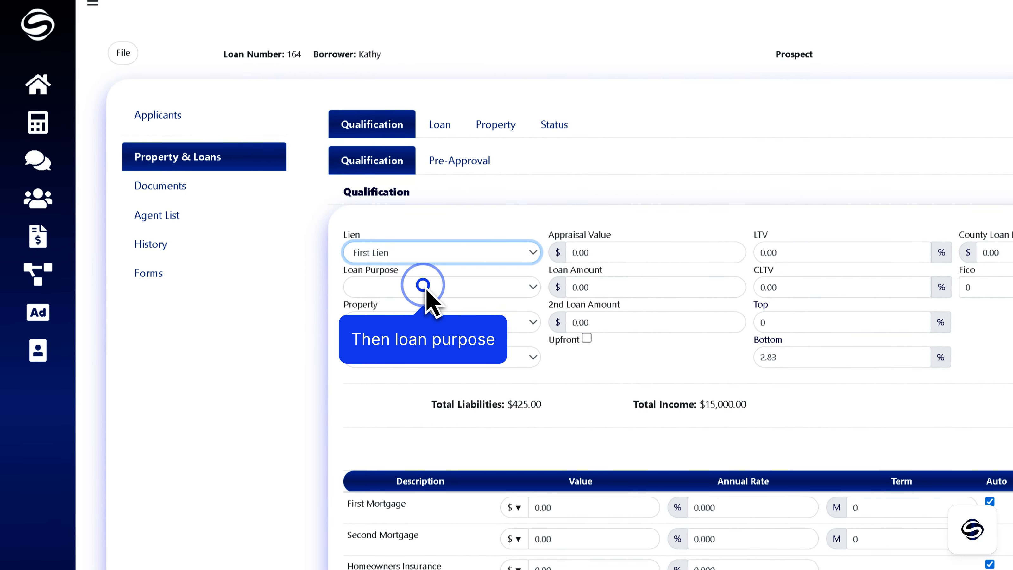
click(423, 286)
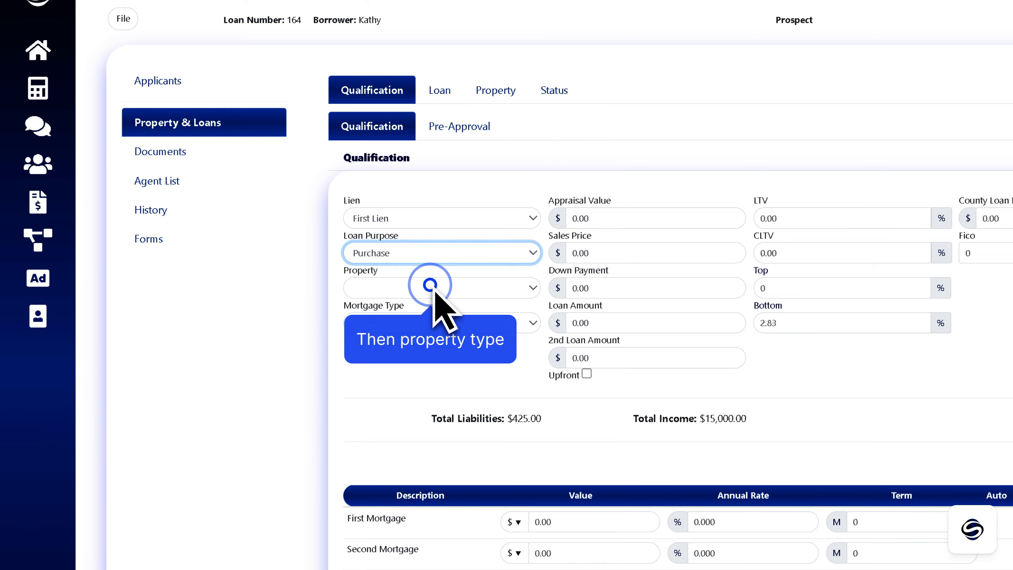
click(430, 285)
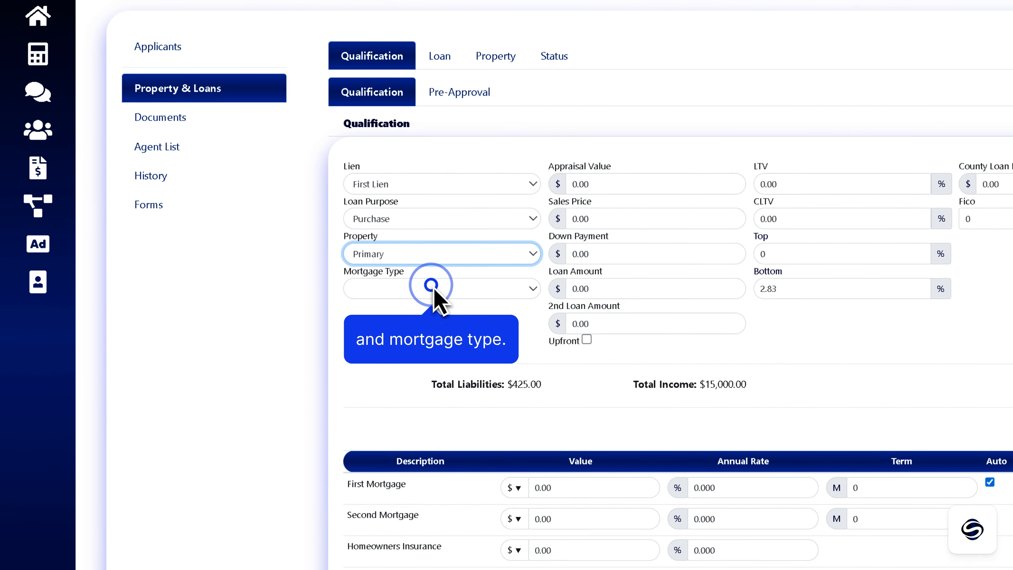
click(431, 285)
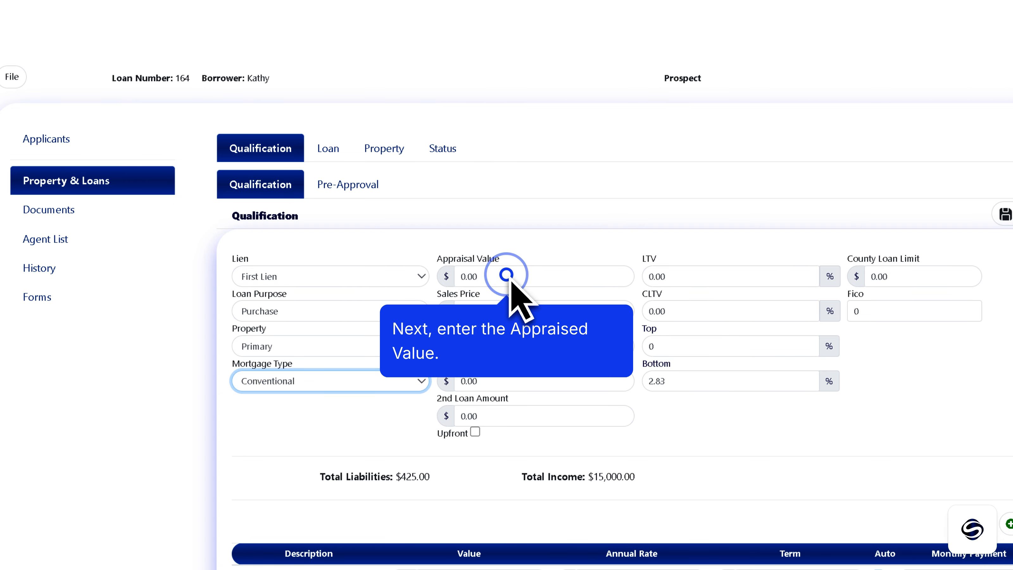
Enter an appraisal value of 700000, a sales price of 700000 and a down payment of 100000
click(506, 276)
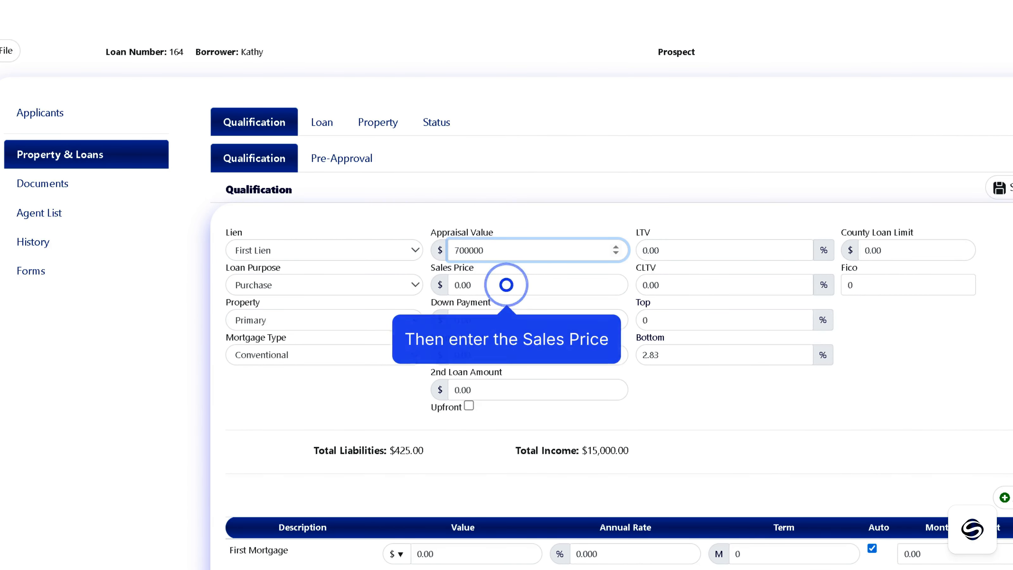
click(506, 285)
text(700000)
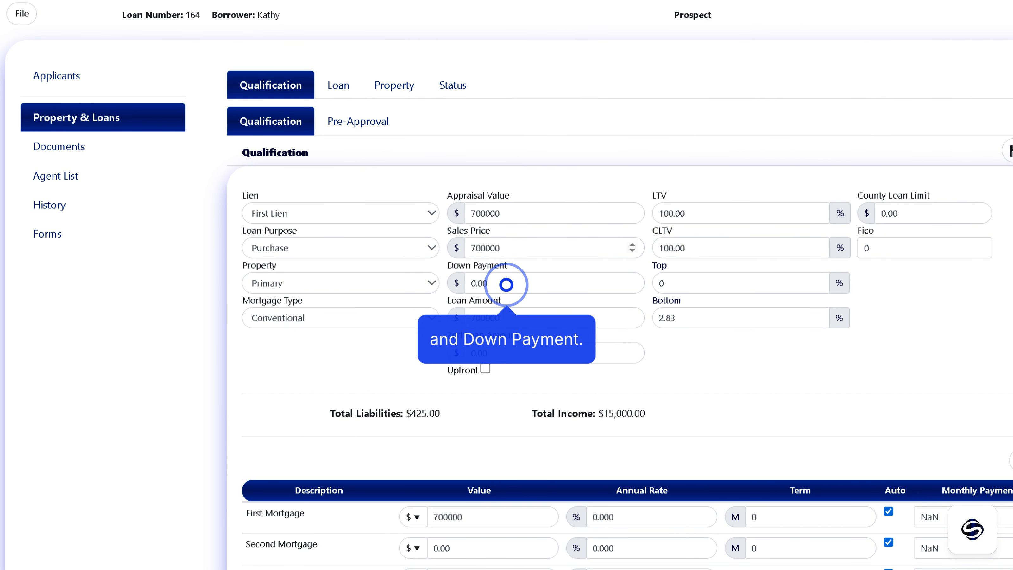
click(503, 283)
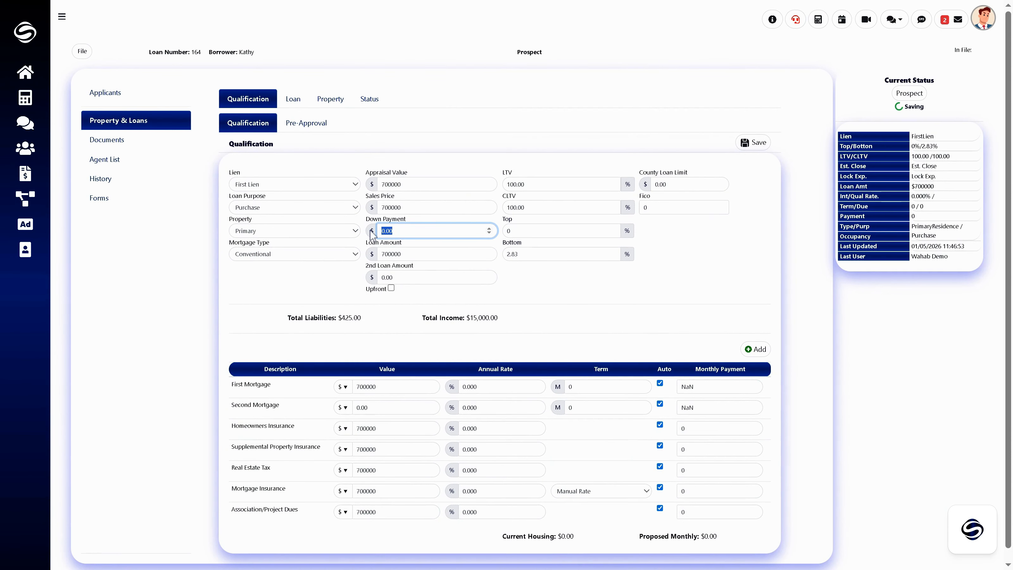
text(100000)
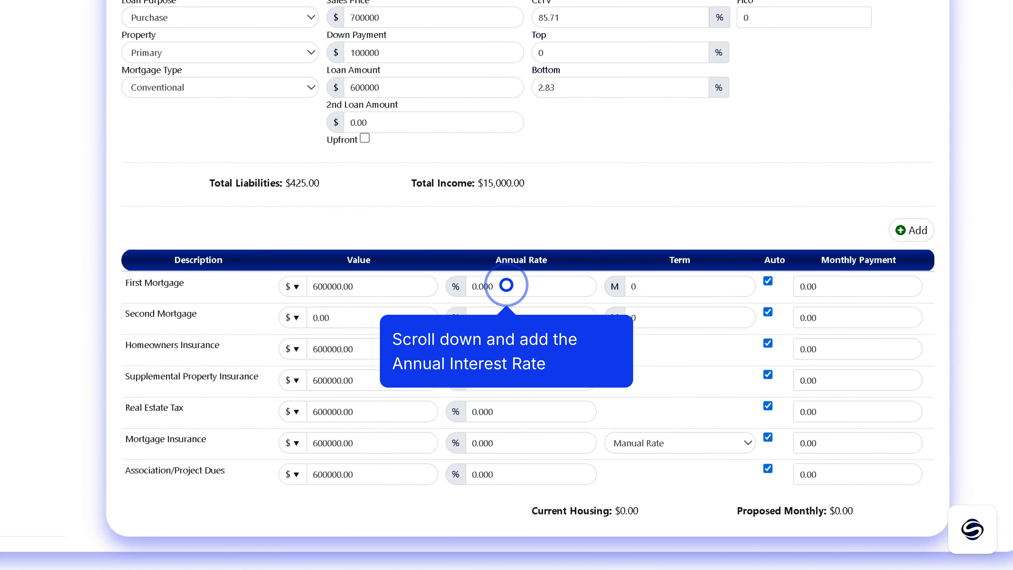
Set the first mortgage's annual rate to 6.25% and its term to 300 months
drag(506, 285, 464, 279)
text(6.2)
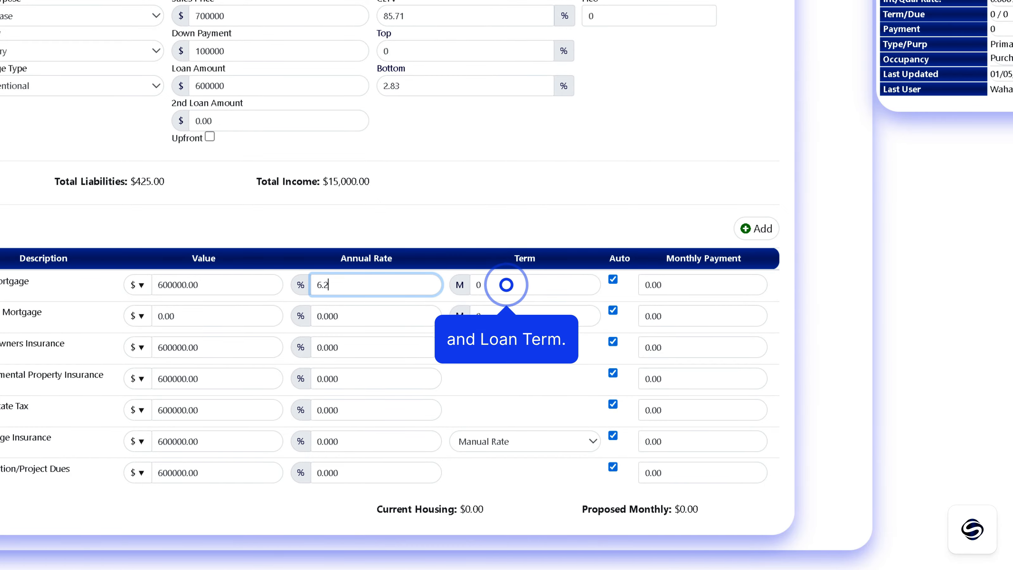
text(5)
drag(506, 285, 467, 281)
text(3)
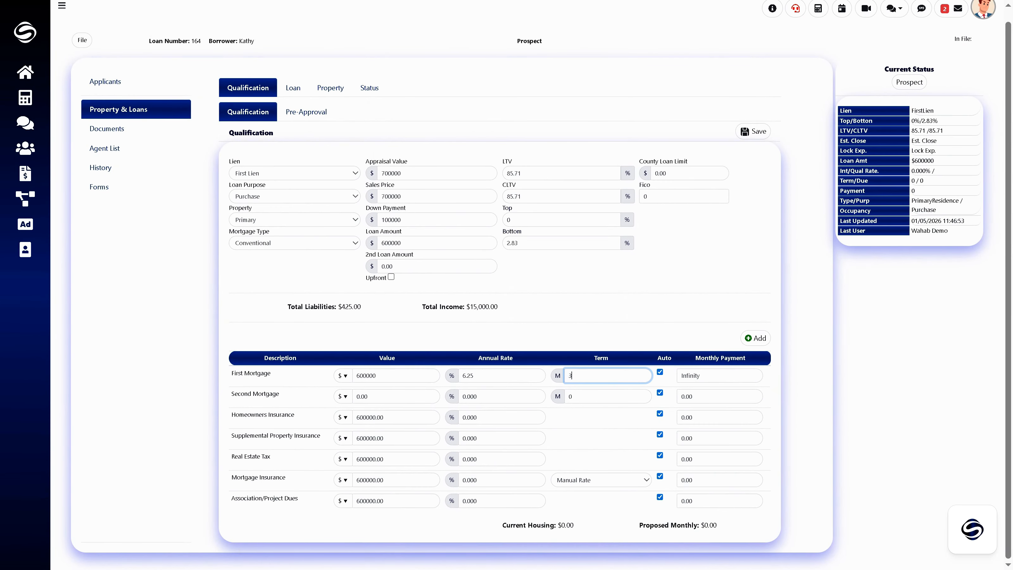
text(00)
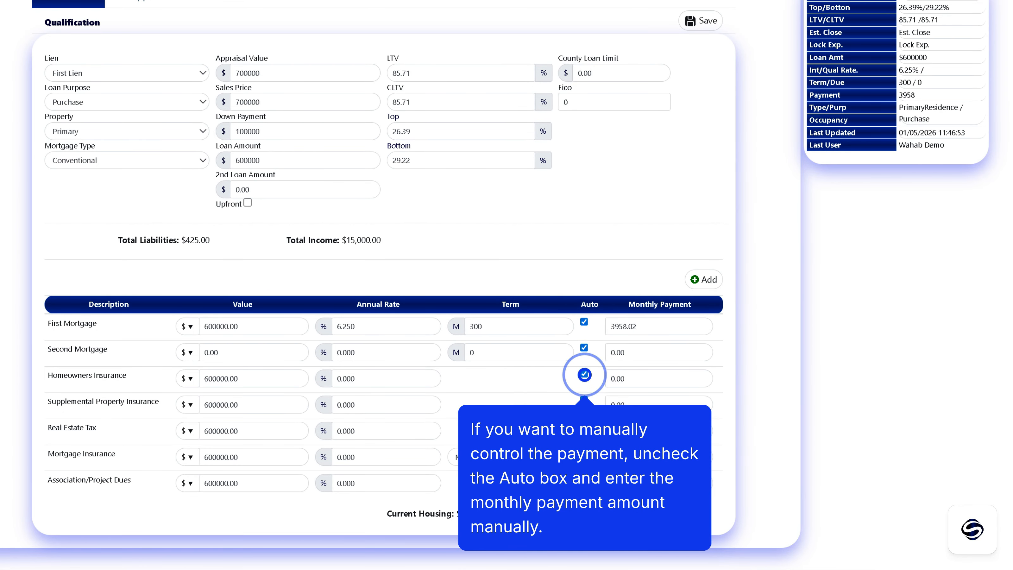
Override the automatic monthly payments with 150 for homeowners insurance and 500 for real estate tax
click(584, 374)
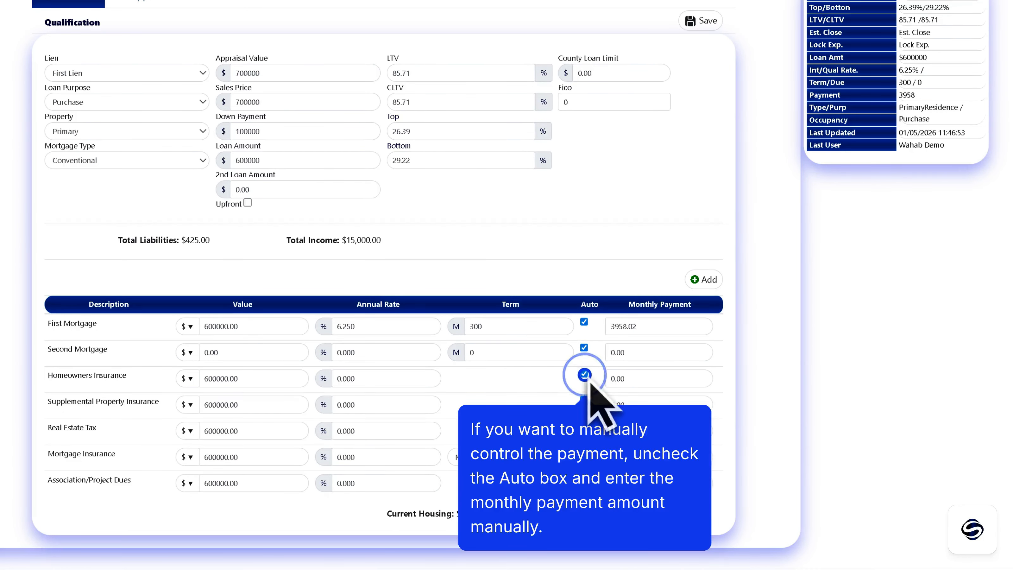
click(617, 378)
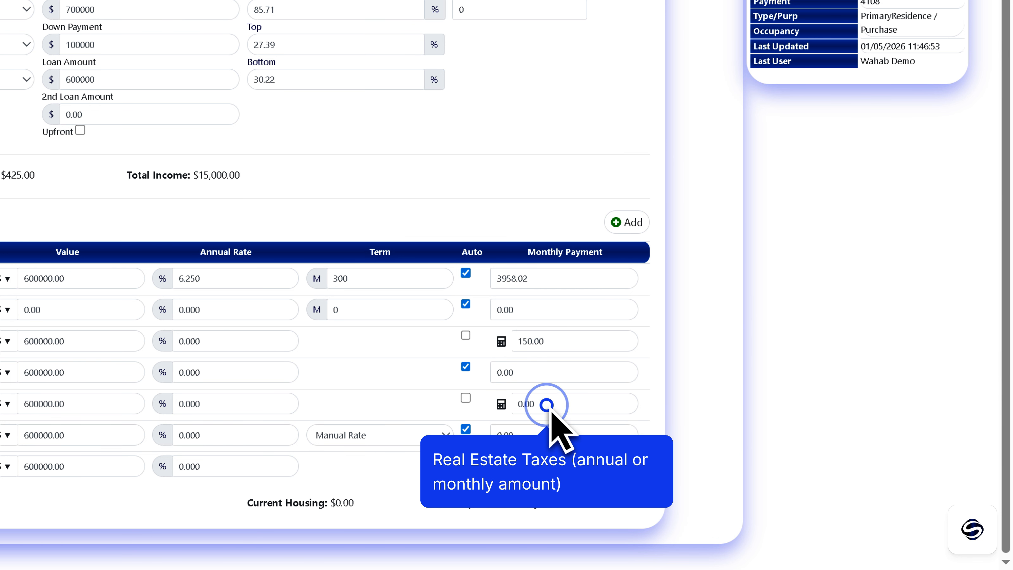
click(546, 404)
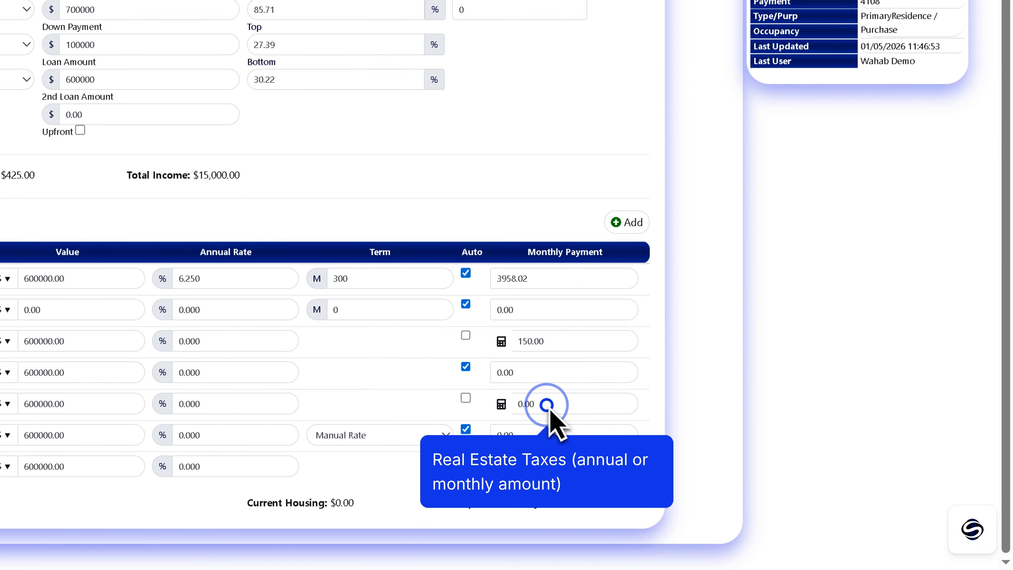
text(500)
Turn off automatic calculation for mortgage insurance and set its monthly payment to 250
click(613, 454)
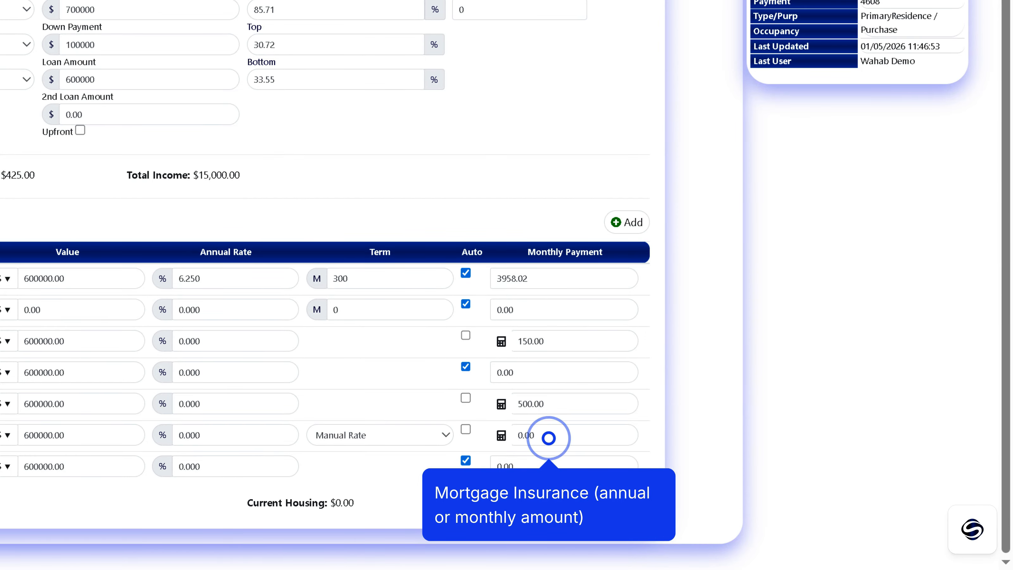
click(531, 435)
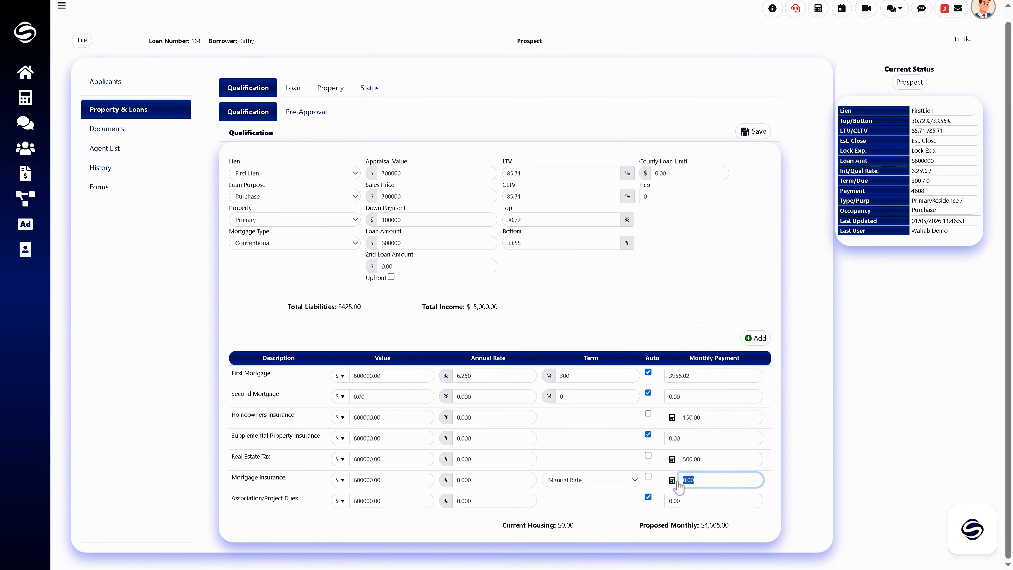
text(250)
click(591, 461)
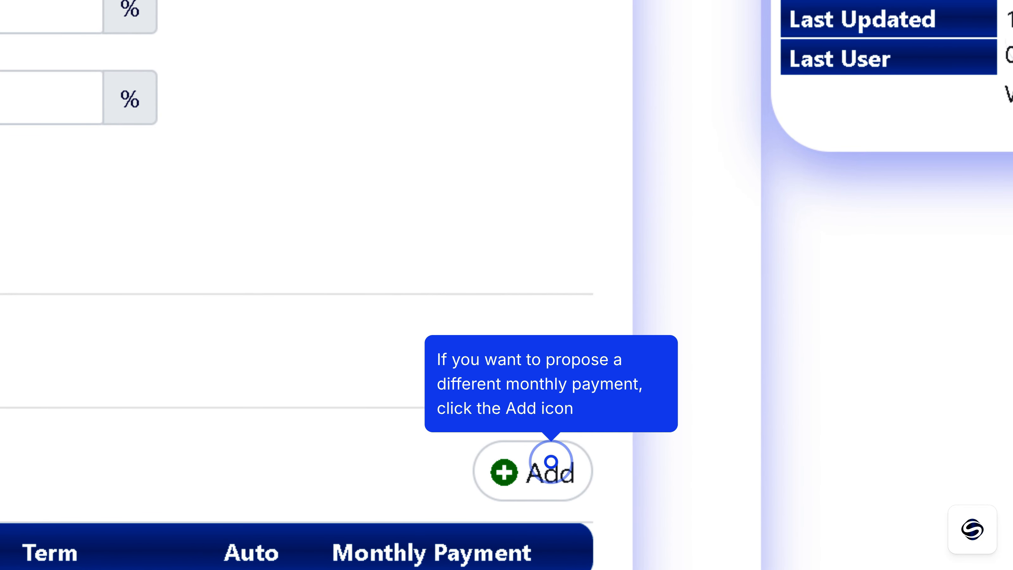
Save a proposed monthly payment entry with a blank description and a payment of 0, and save the qualification details
click(552, 470)
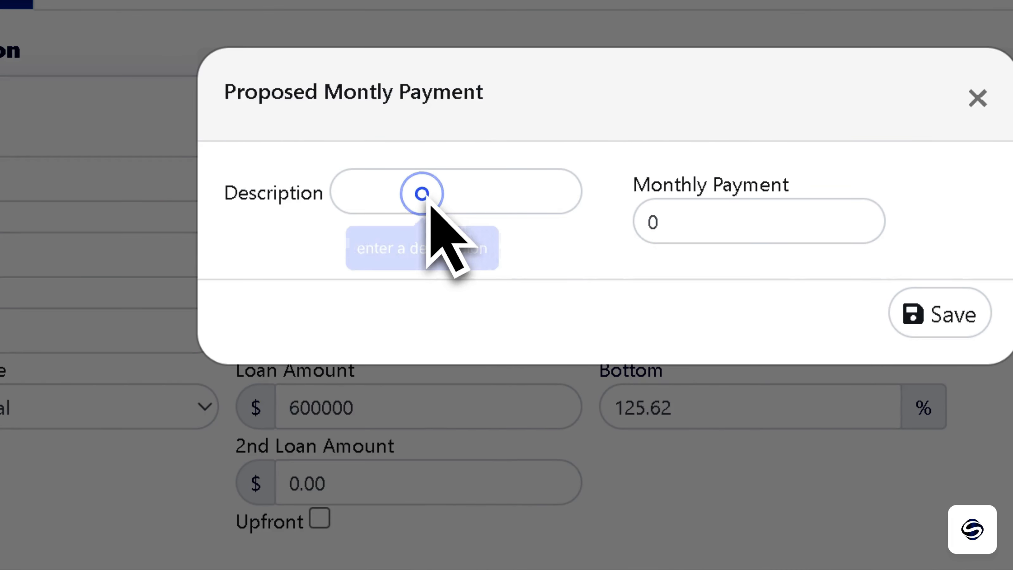
click(425, 196)
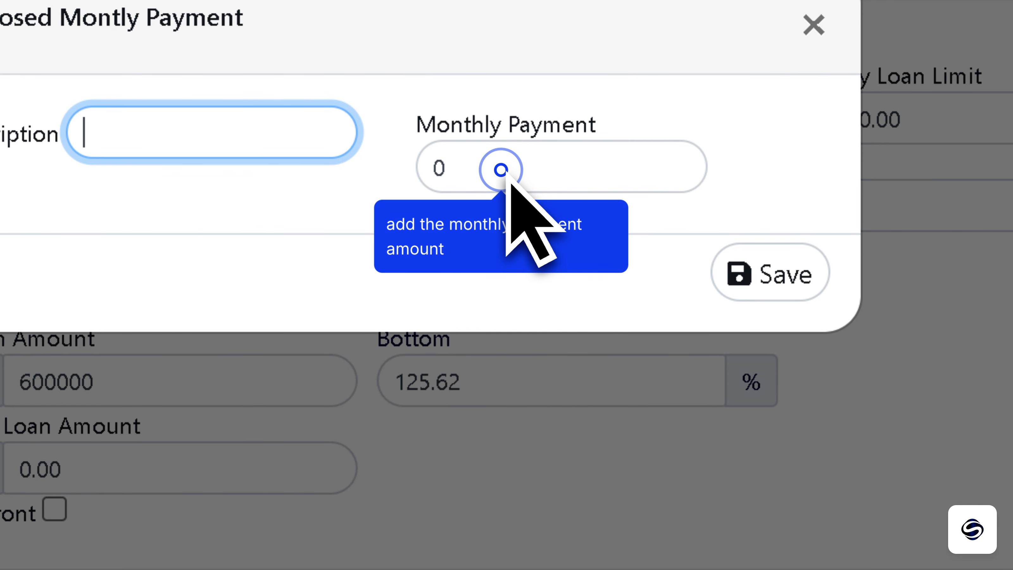
click(505, 182)
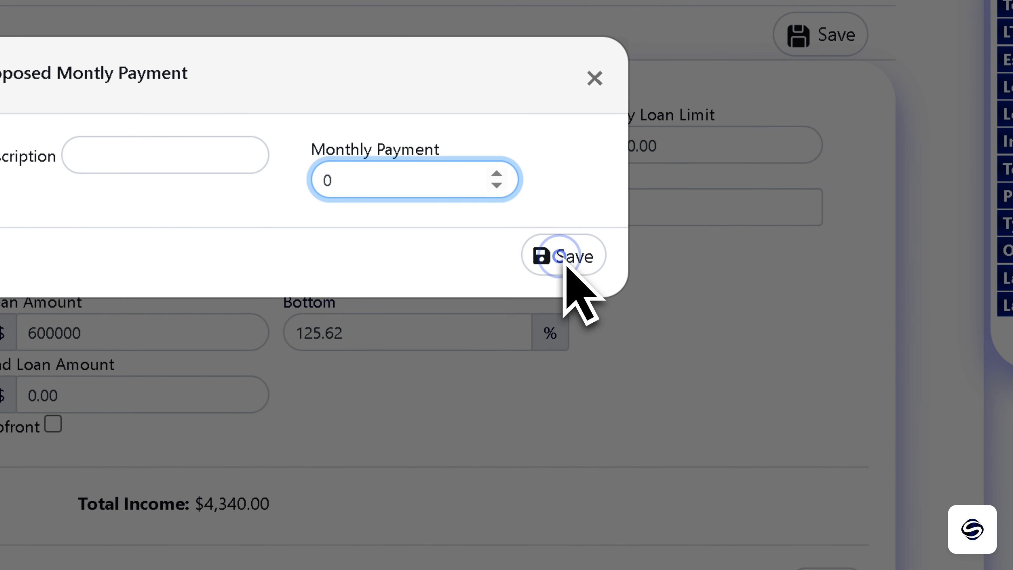
click(565, 261)
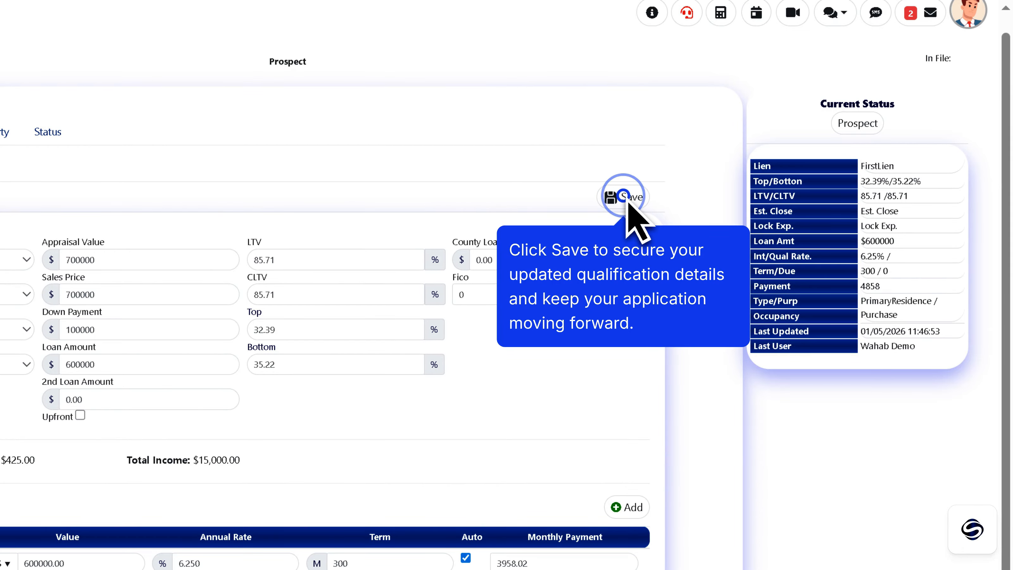
click(622, 197)
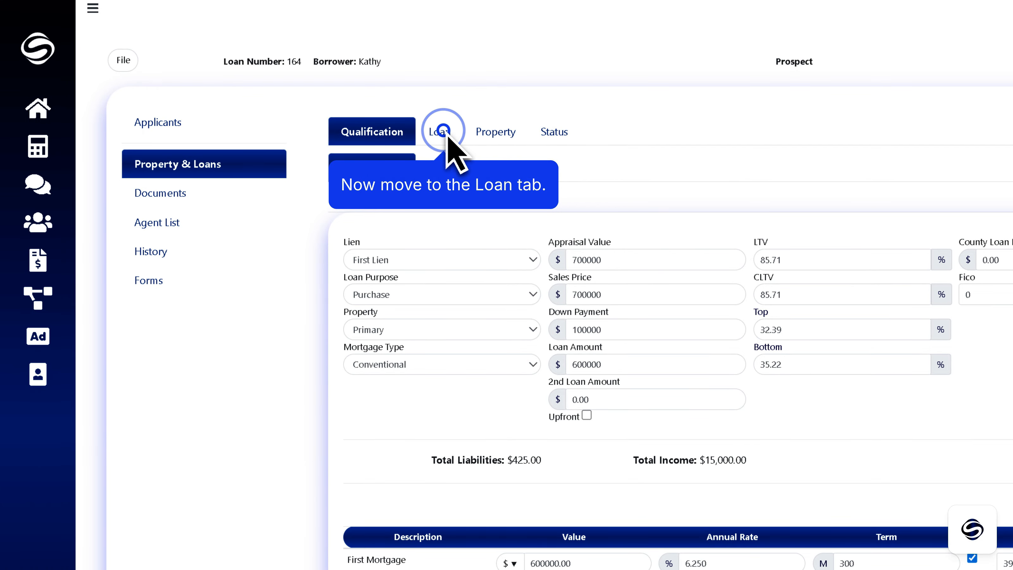
In the first loan's details, set the lender to 1 Stop Hard Money and the mortgage category to Conventional
click(443, 131)
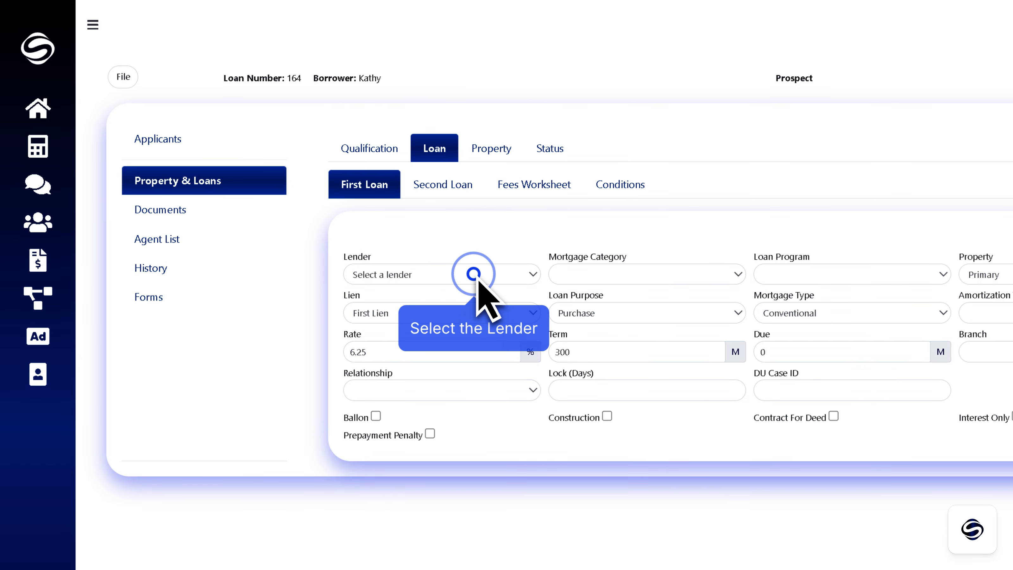
click(476, 277)
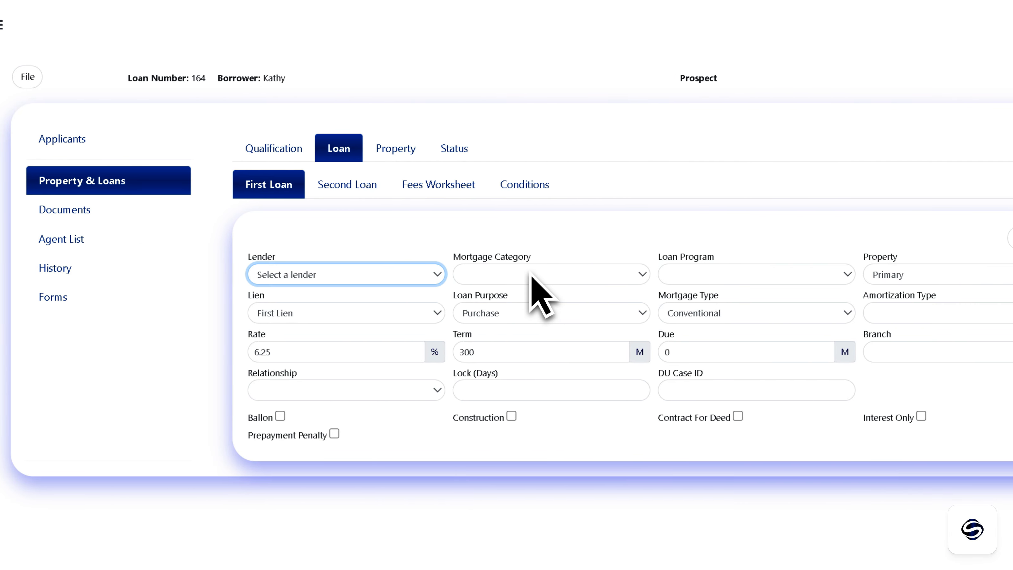
click(507, 271)
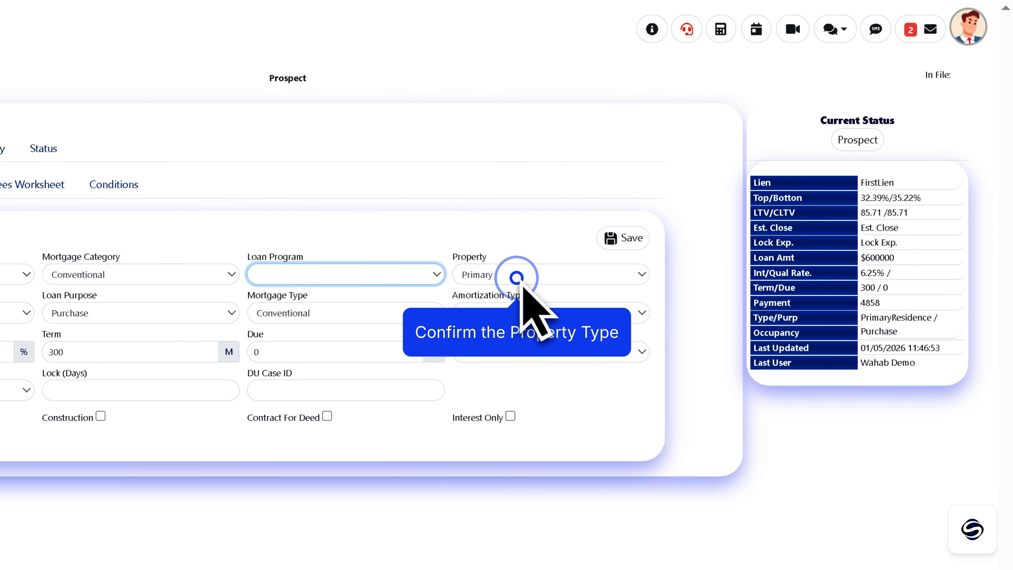
Keep the Primary property, First Lien and Conventional mortgage type, set the amortization type to Fixed, and save the loan details
click(516, 277)
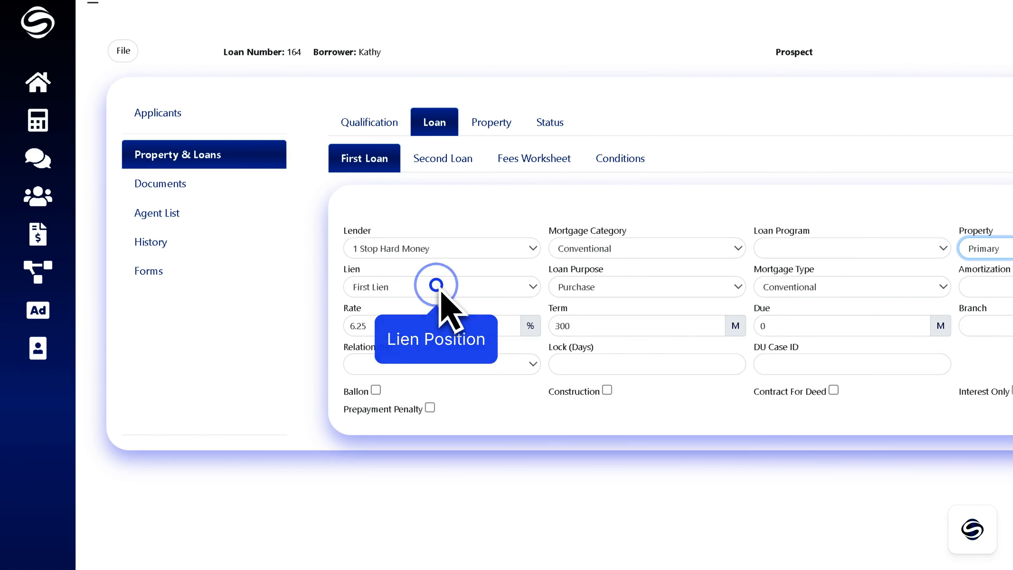
click(439, 287)
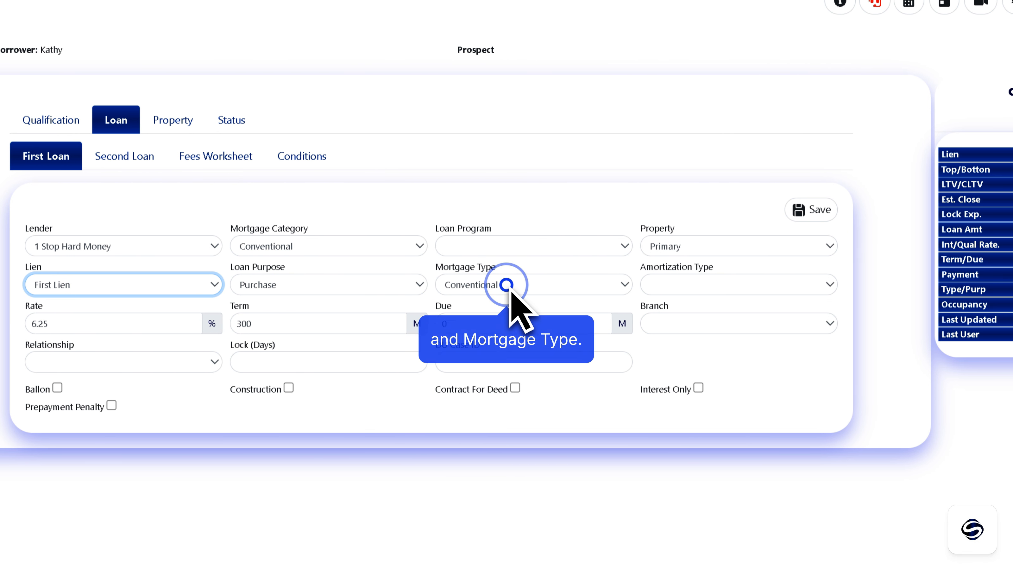
click(507, 285)
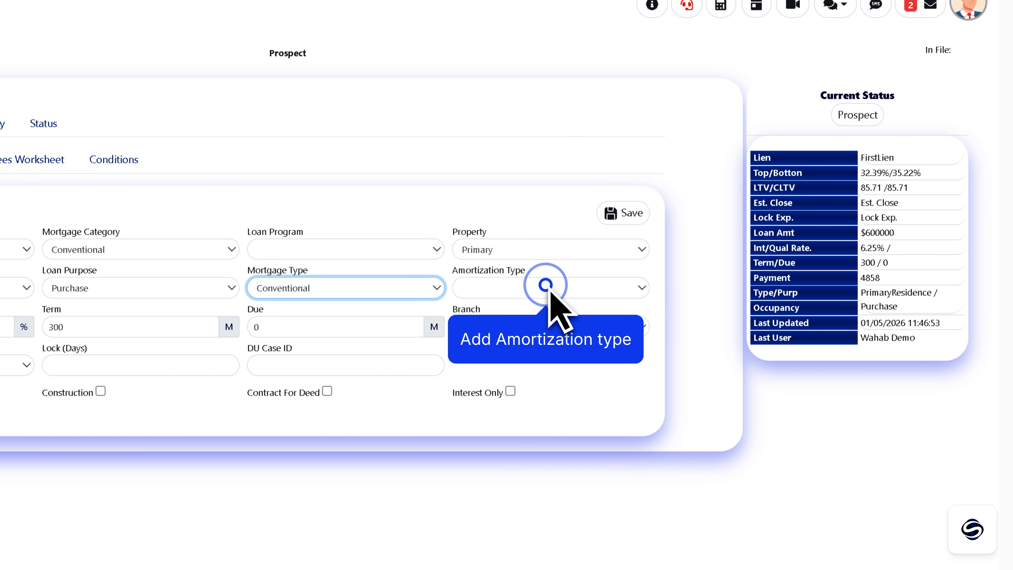
click(546, 287)
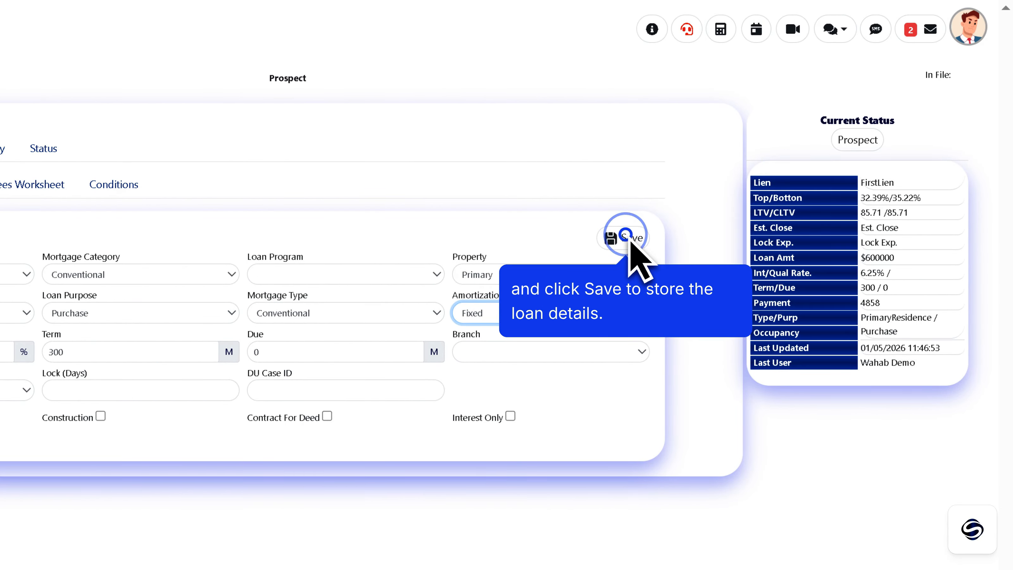
click(625, 237)
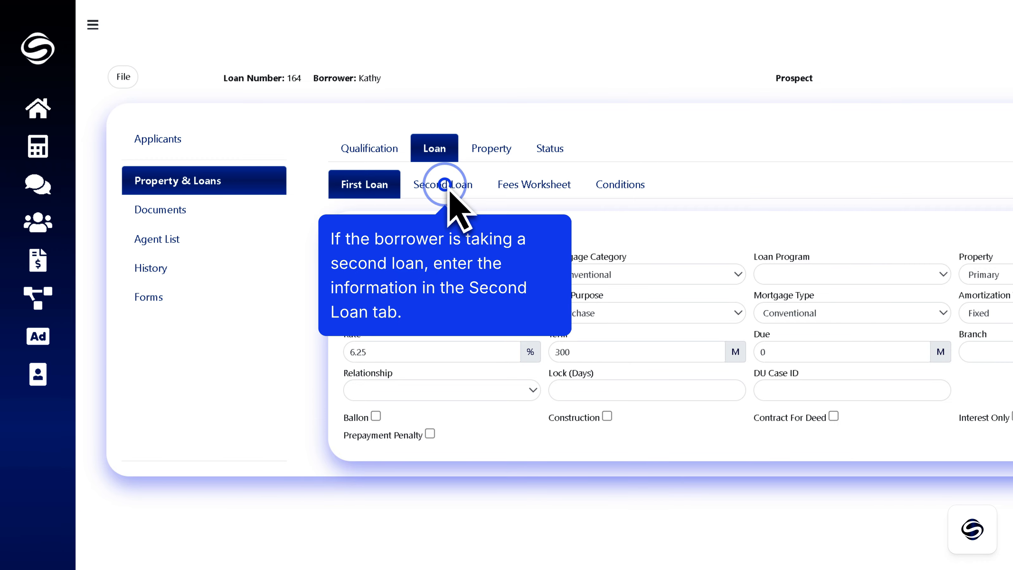
View the second loan details and the fees worksheet of this loan
click(455, 187)
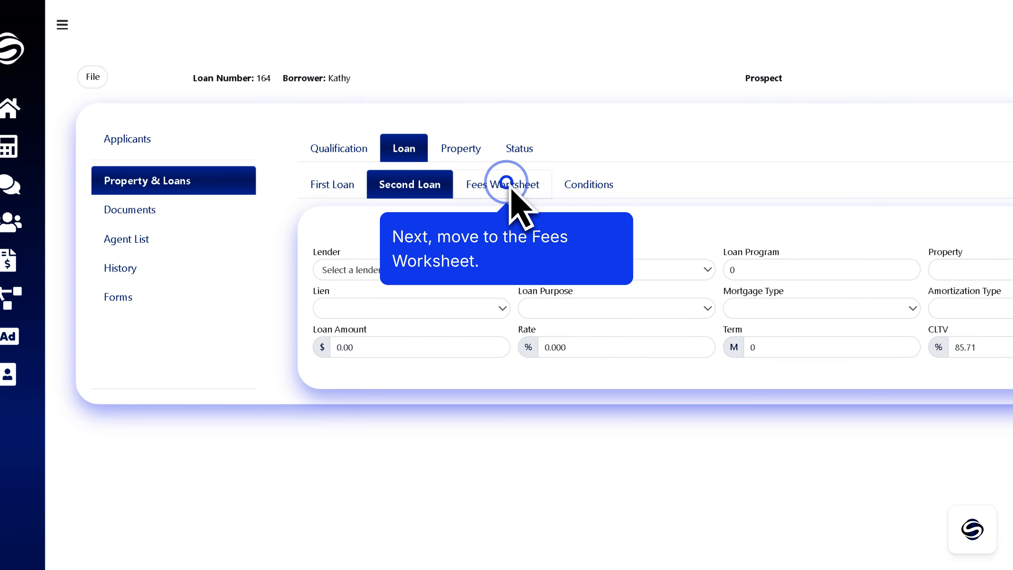
click(512, 188)
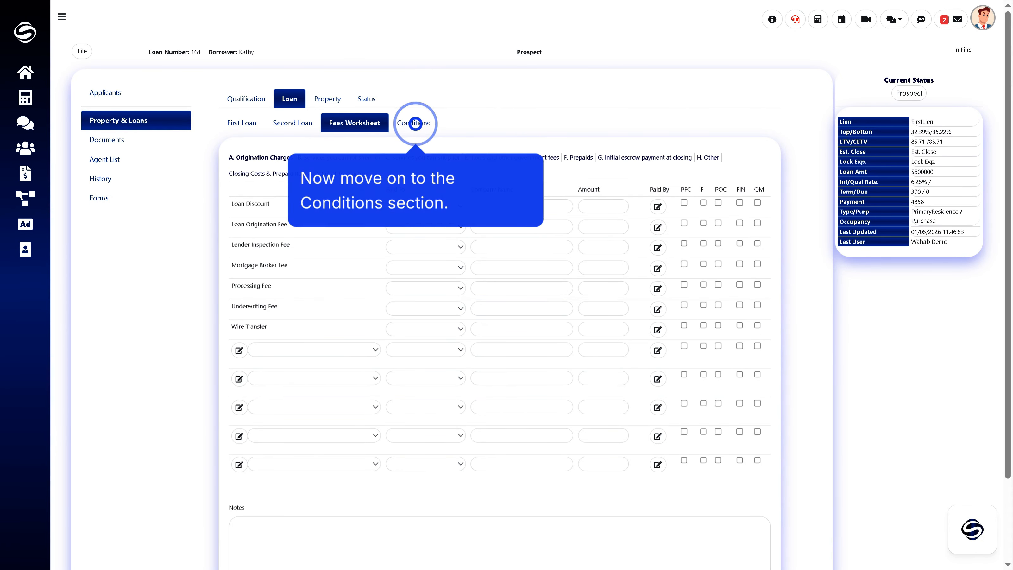
Add a loan condition numbered 478 of type Approval (PTA), reading "Settlement agent must submit final closing disclosure for approval before closing."
click(414, 123)
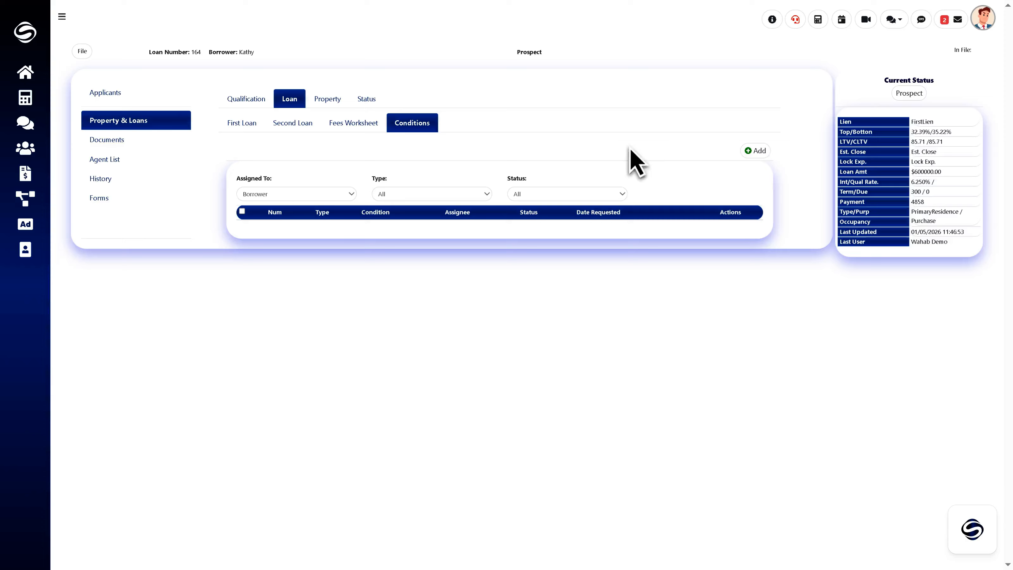
click(760, 154)
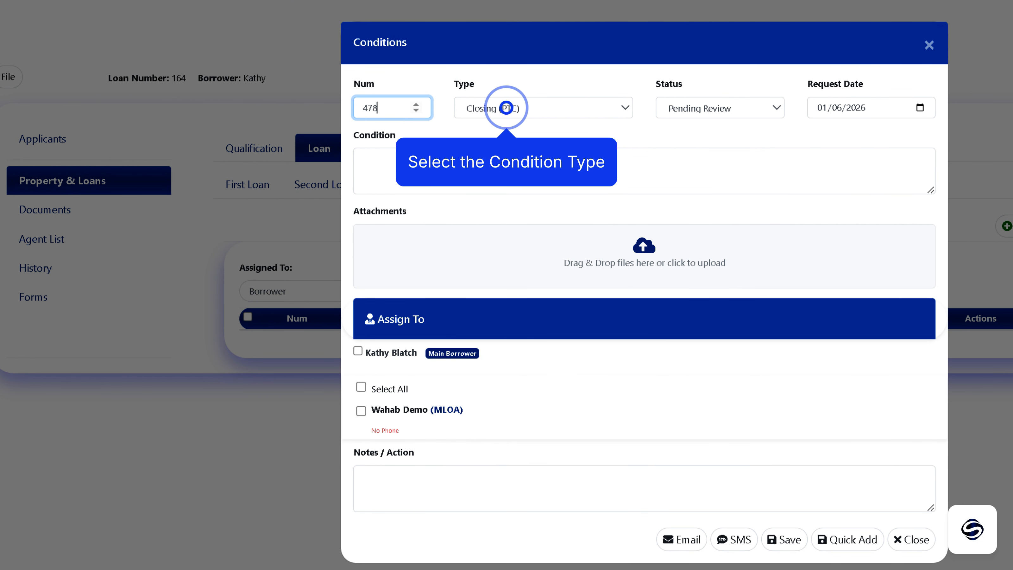
click(507, 108)
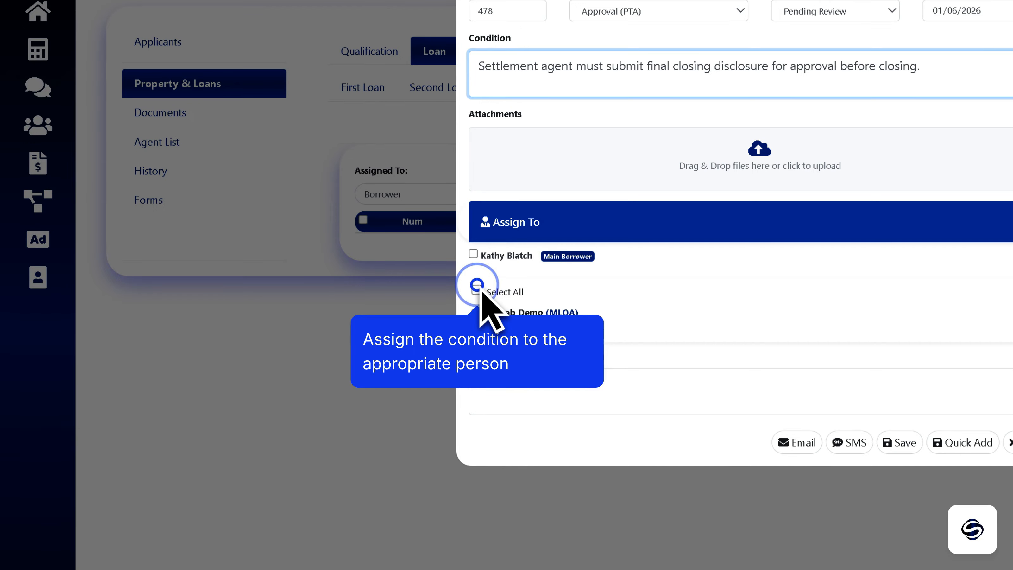
Assign the new condition to the main borrower, leave the notes blank, and save it
click(473, 254)
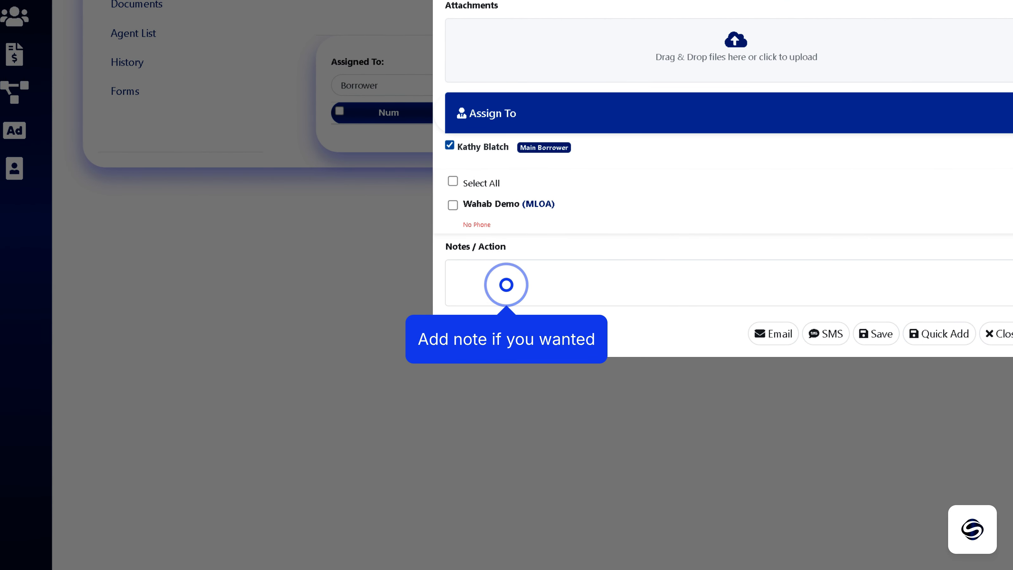
click(506, 285)
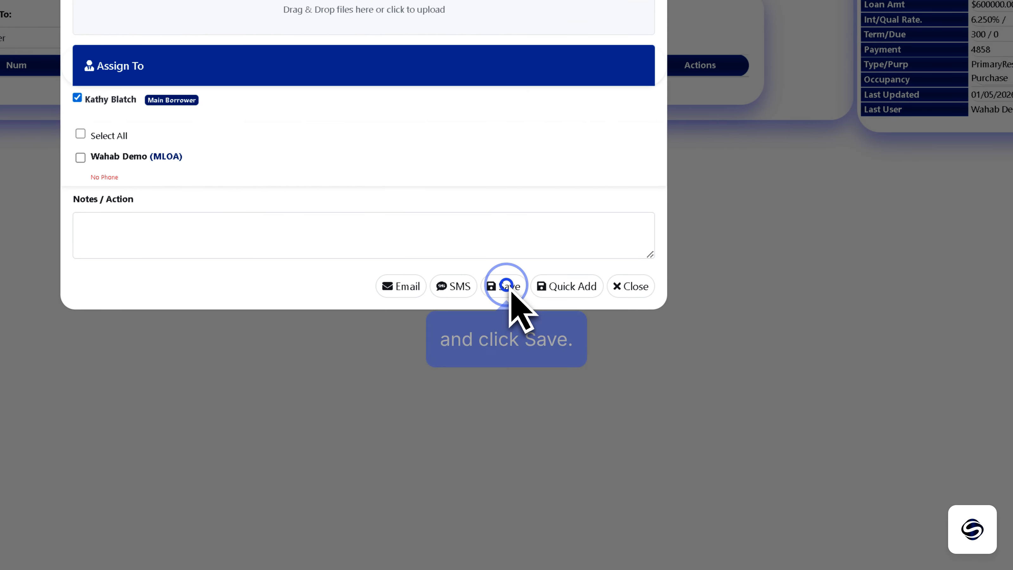
click(506, 285)
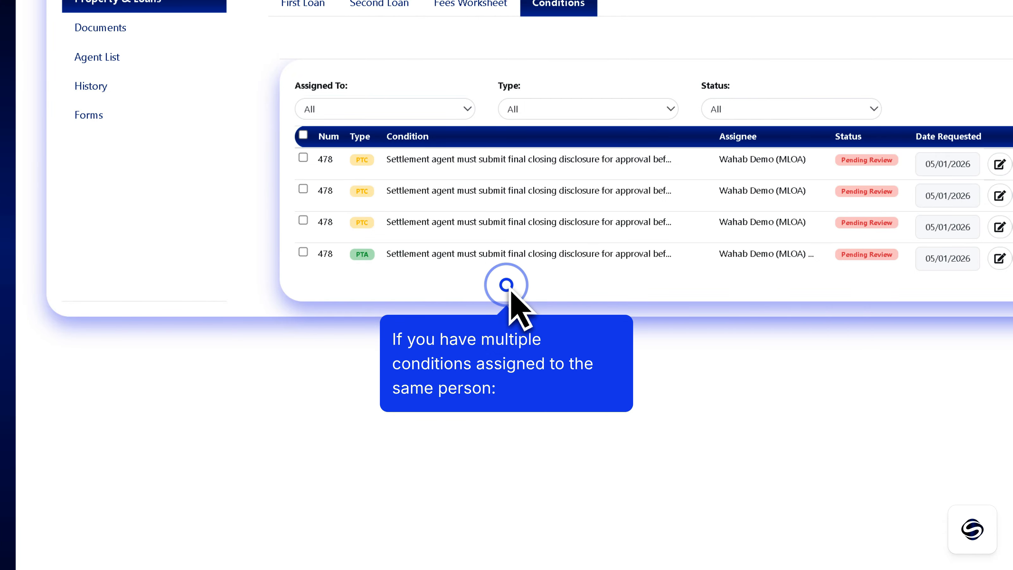
Filter the conditions by Borrower, select them all, and preview sending them together by email and SMS
click(377, 113)
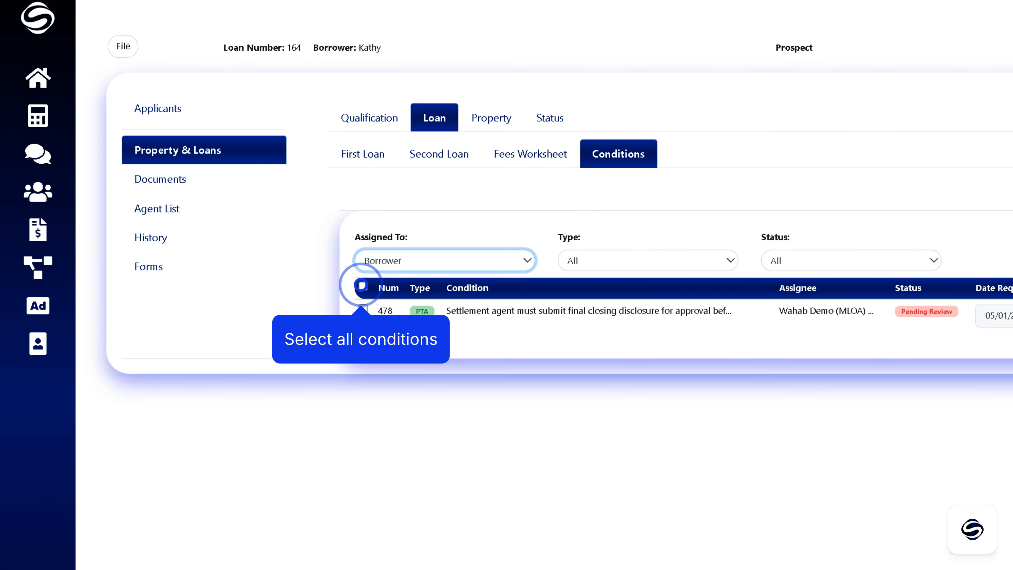
click(362, 285)
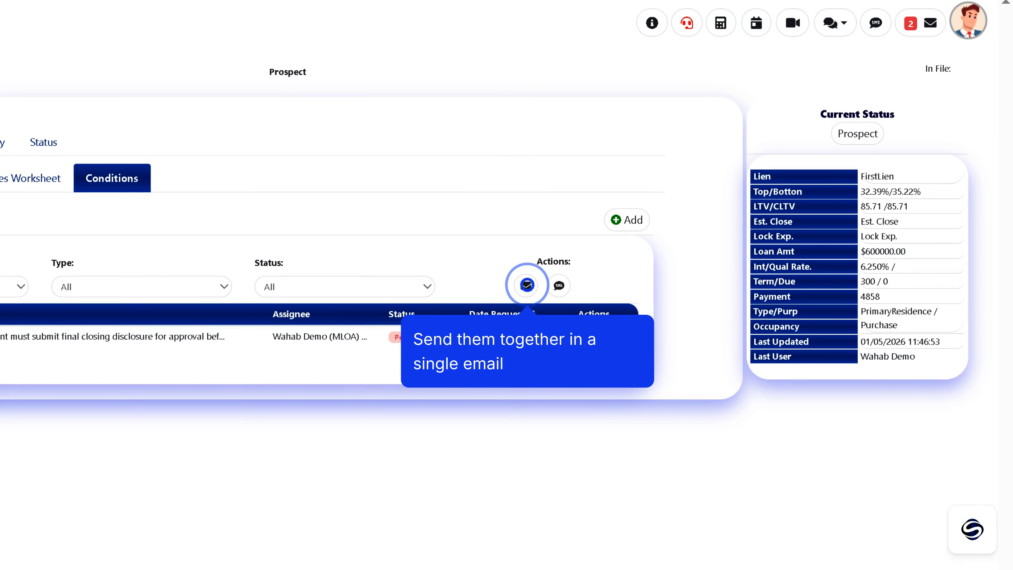
click(529, 287)
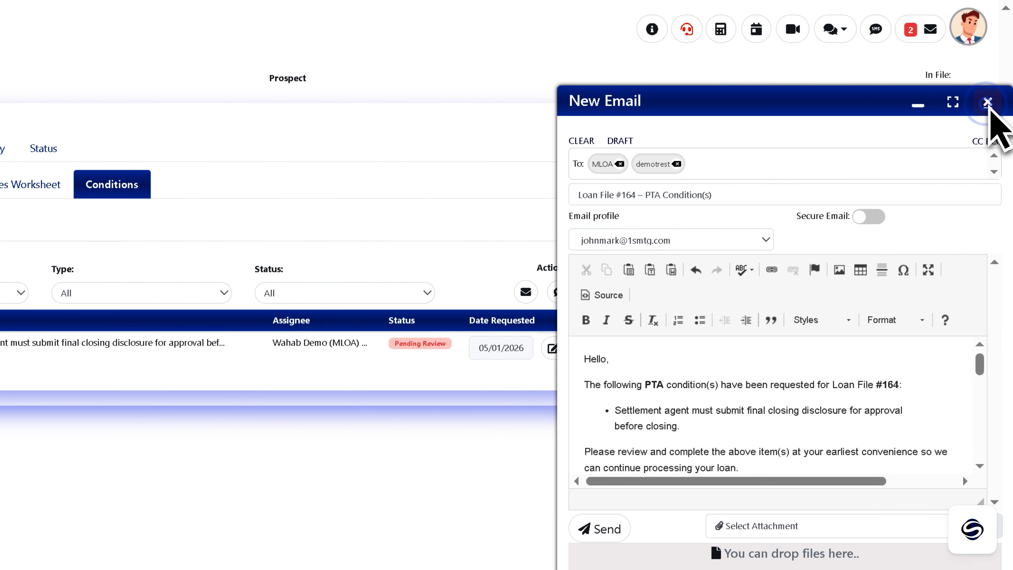
click(986, 104)
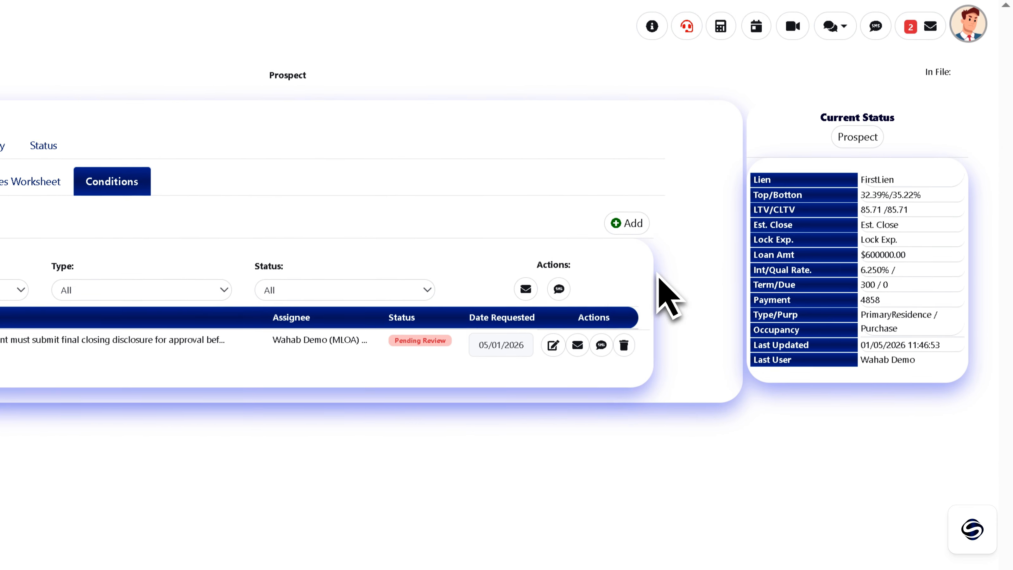
click(563, 291)
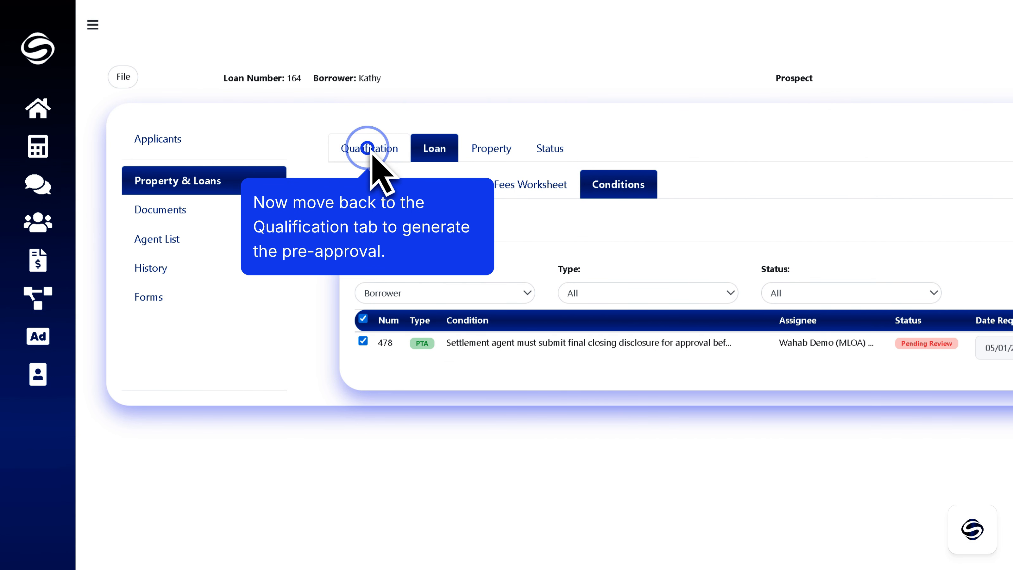
In the pre-approval, mark Income as reviewed, confirm that the borrower's documents and data were validated, and generate the pre-approval letter
click(370, 151)
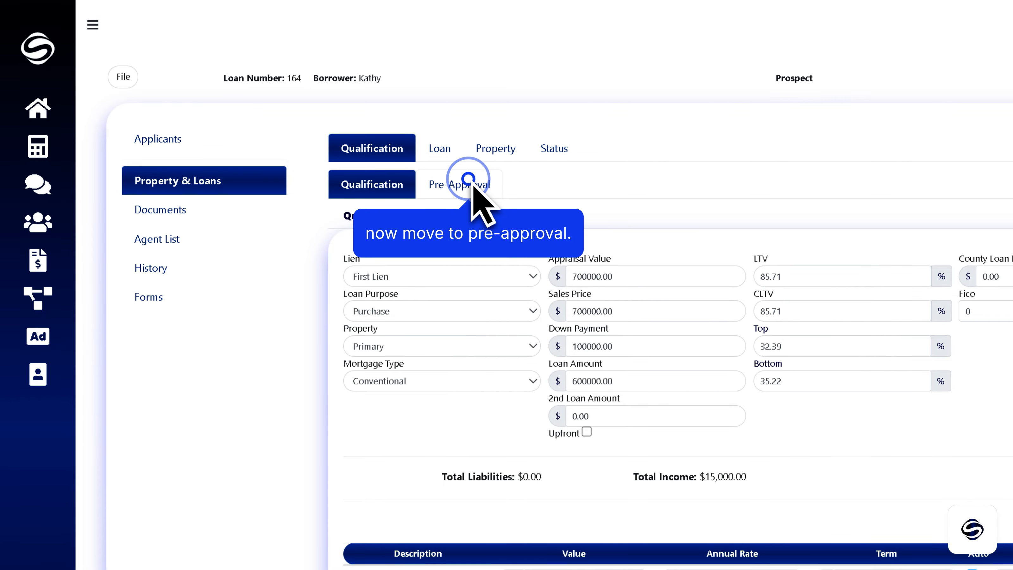
click(469, 182)
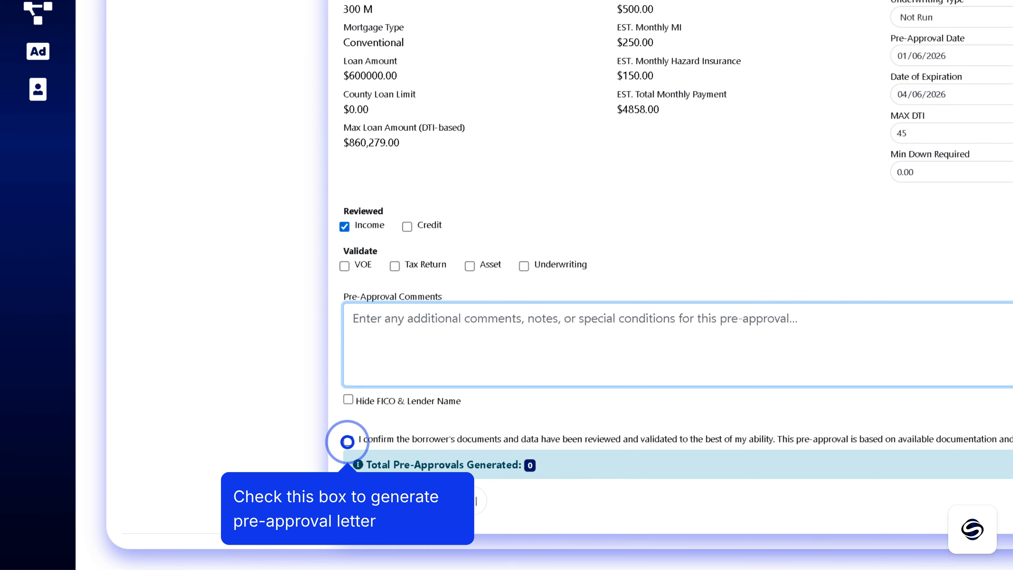
click(348, 441)
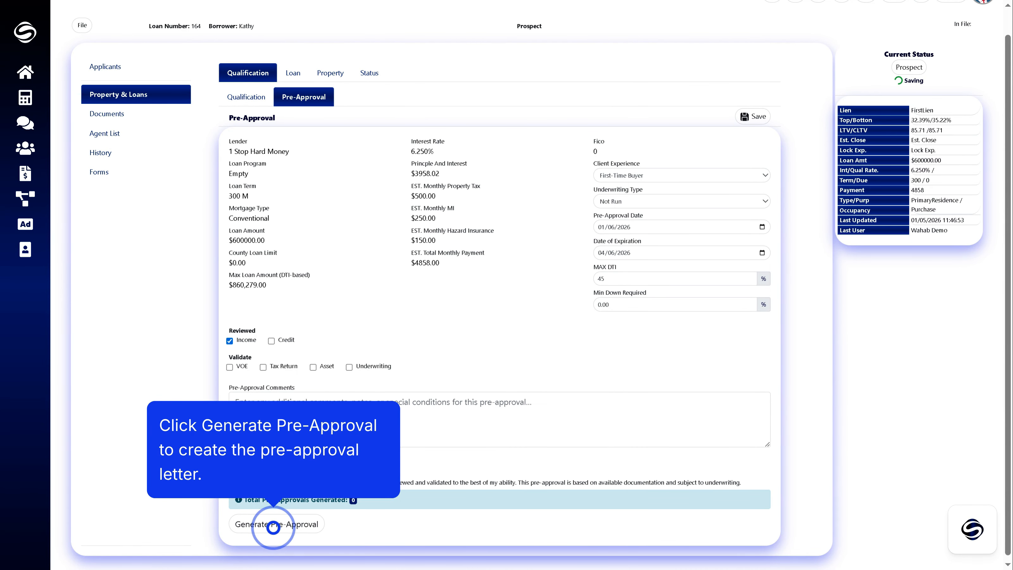
click(273, 524)
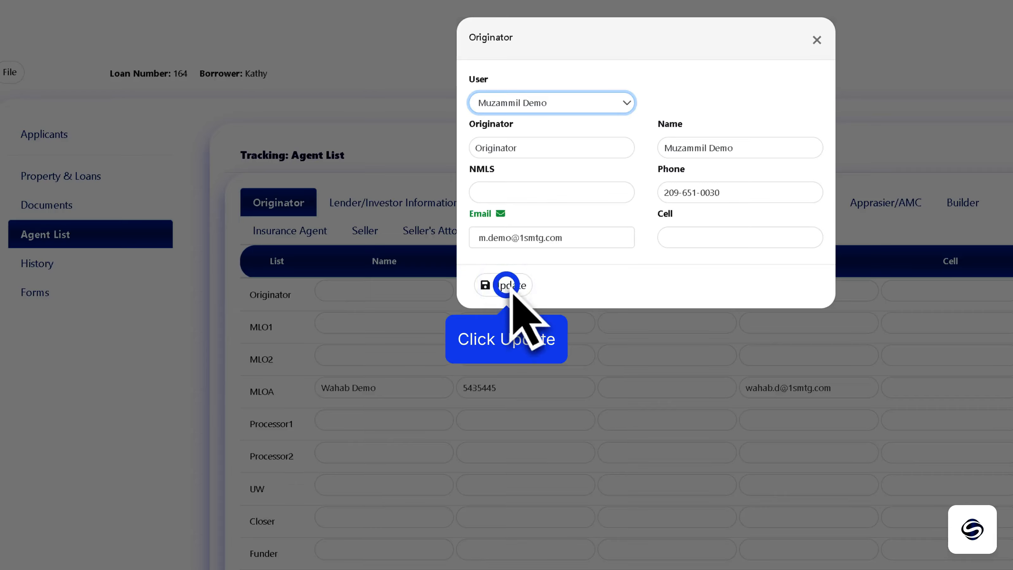
Assign the demo user as Originator in the agent list, save the update, and return to the Property & Loans section
click(507, 283)
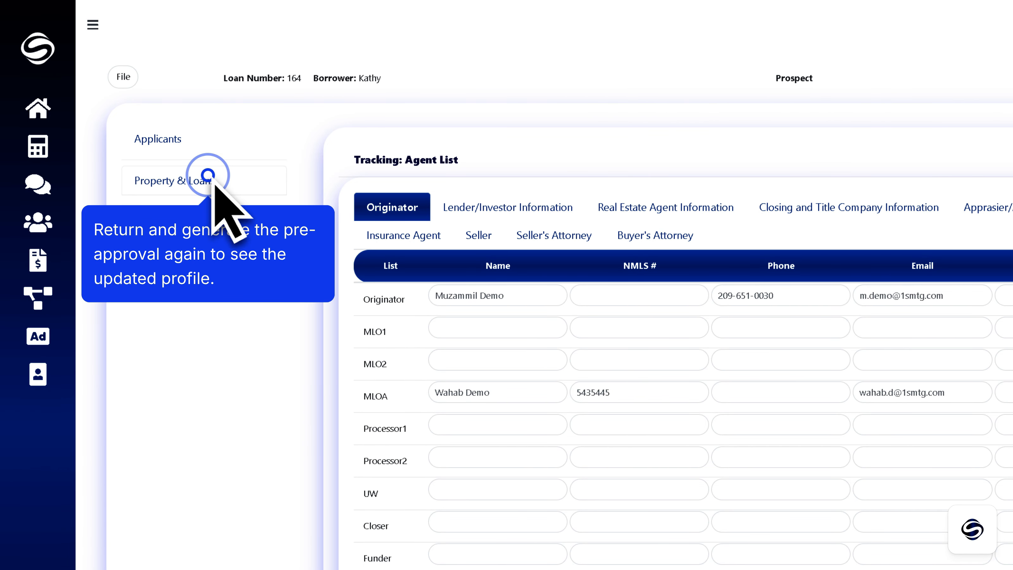
click(210, 178)
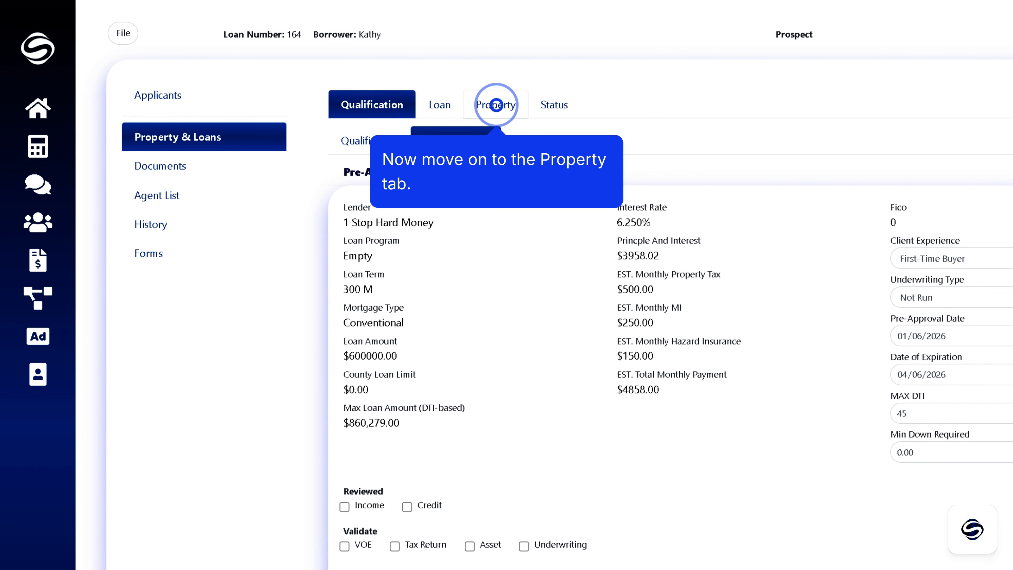
View the subject property details and the vesting form with its options for multiple title holders
click(496, 105)
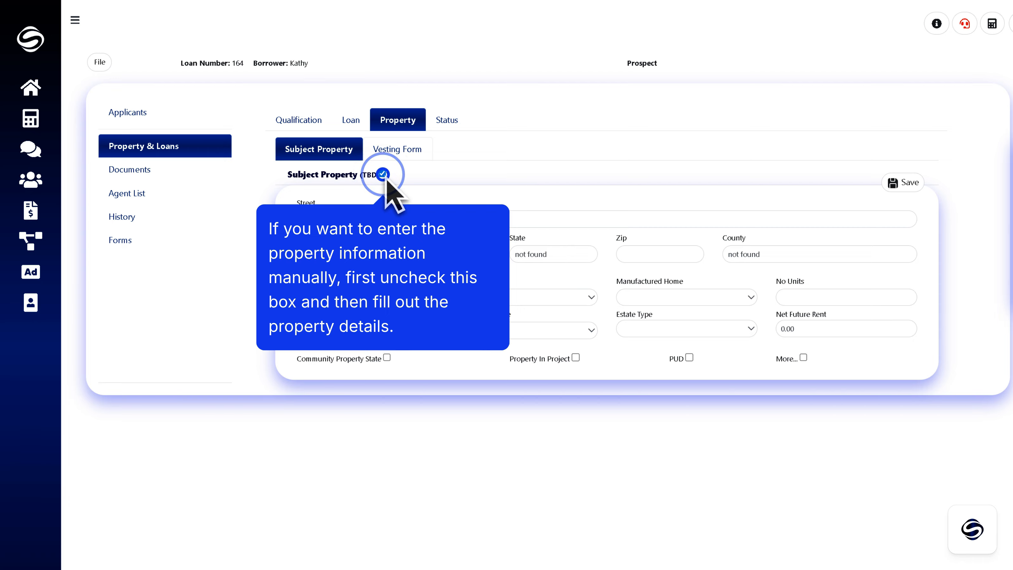
click(393, 151)
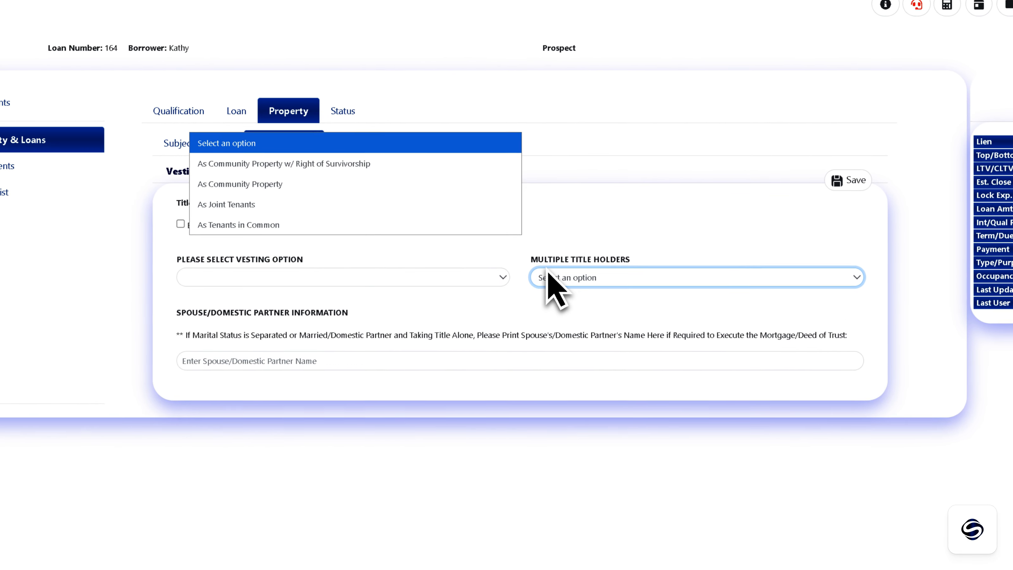